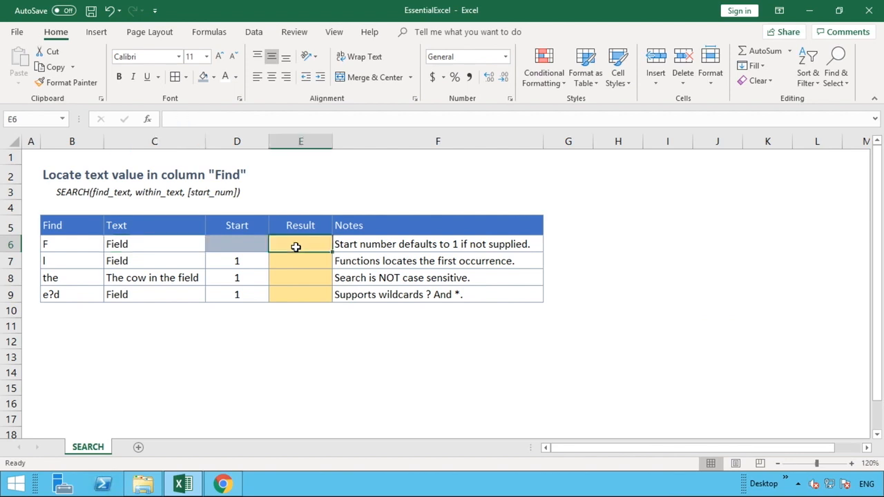
Enter the formula =SEARCH(B6,C6) in Result cell E6, leaving out the start number.
click(241, 245)
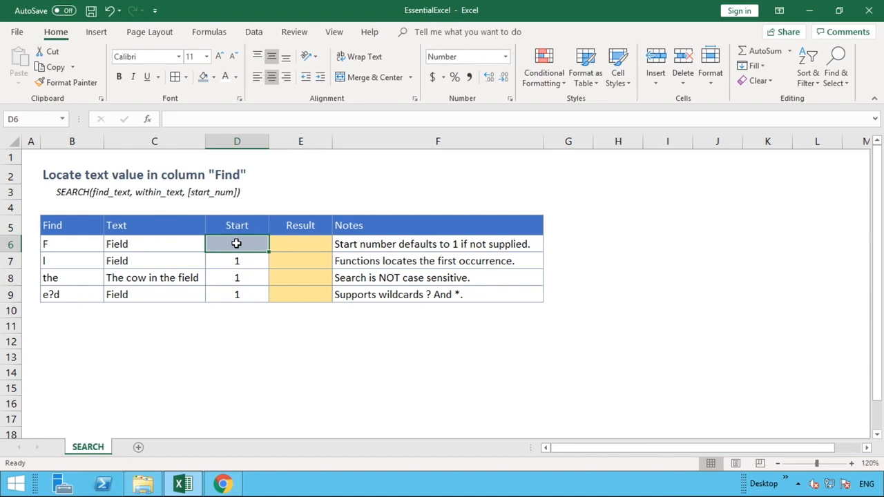
click(307, 246)
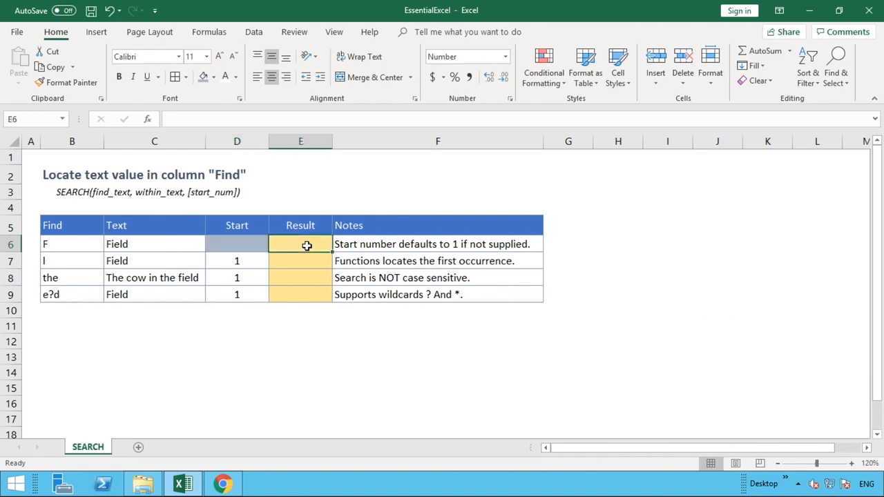
text(=SEARCH)
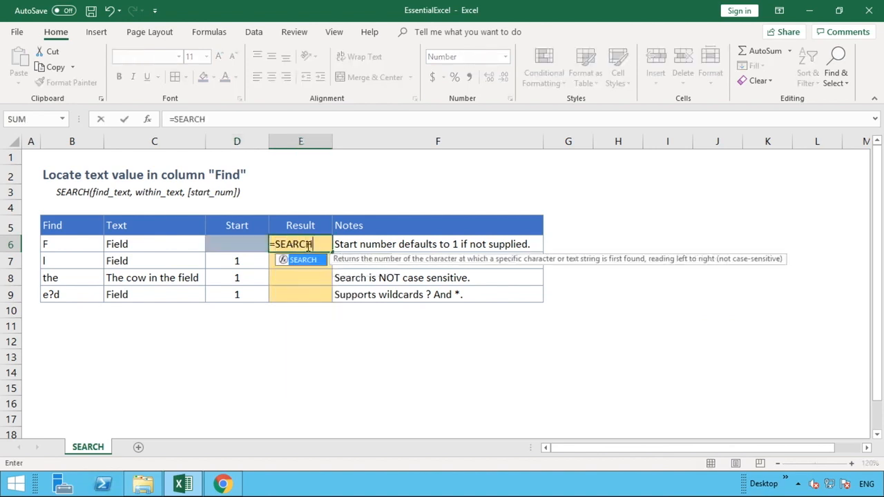
text(()
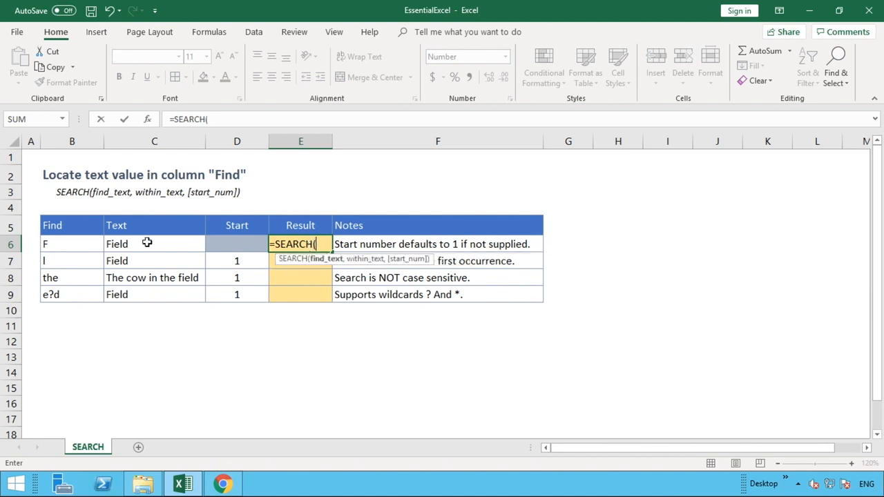
click(74, 243)
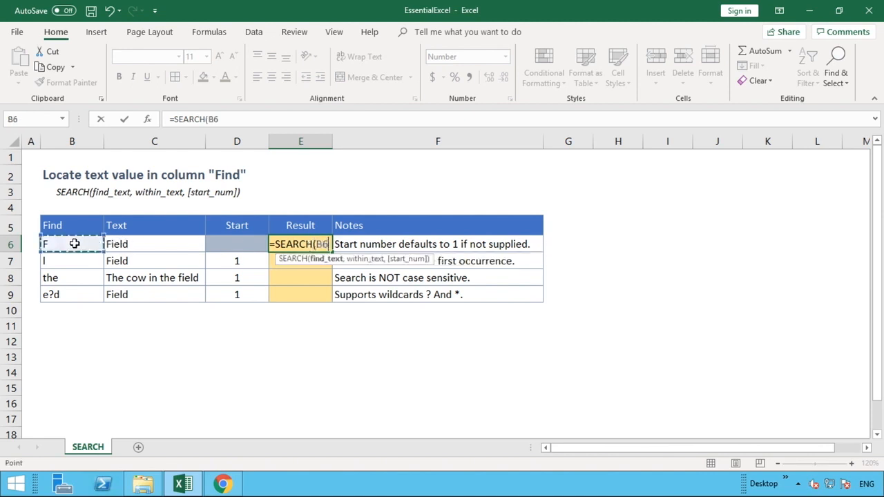
text(,)
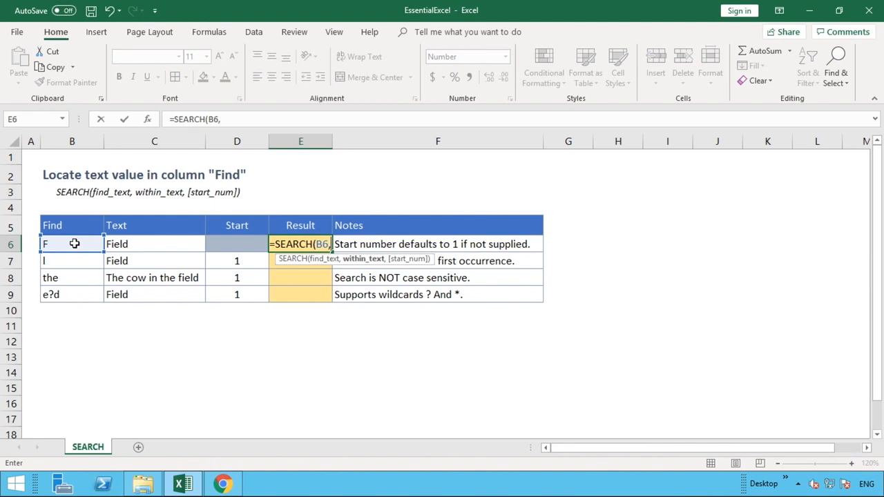
click(121, 243)
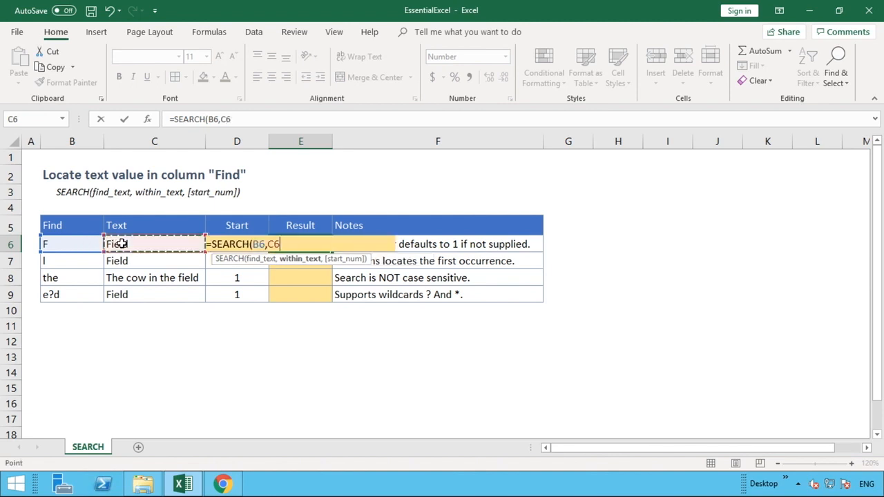
text())
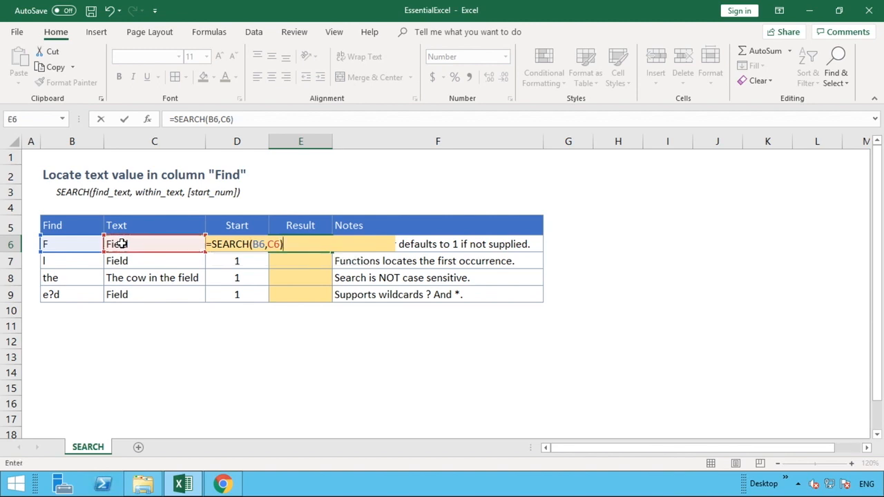
key(Return)
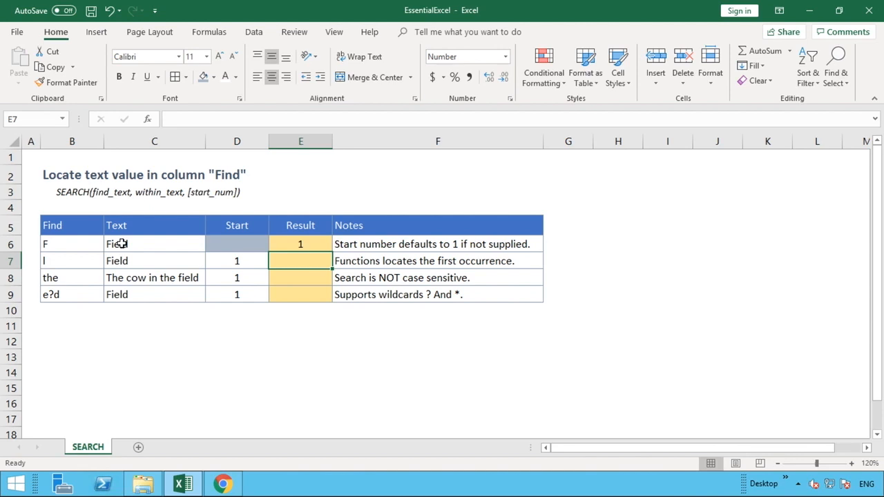
click(83, 245)
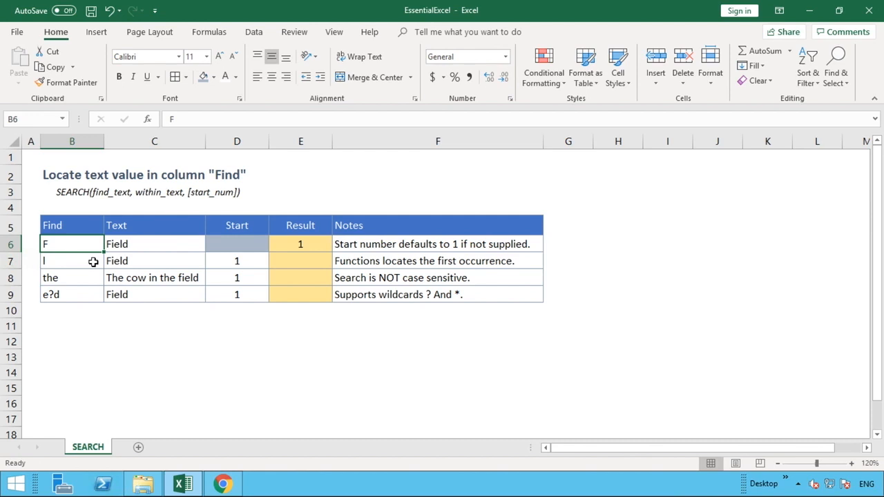
click(136, 245)
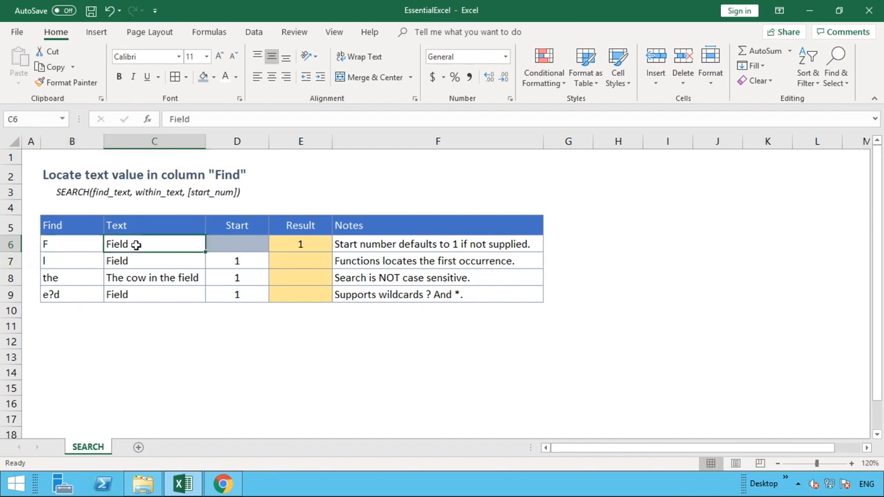
Enter the formula =SEARCH(B7,C7,D7) in Result cell E7, including the start number.
click(293, 260)
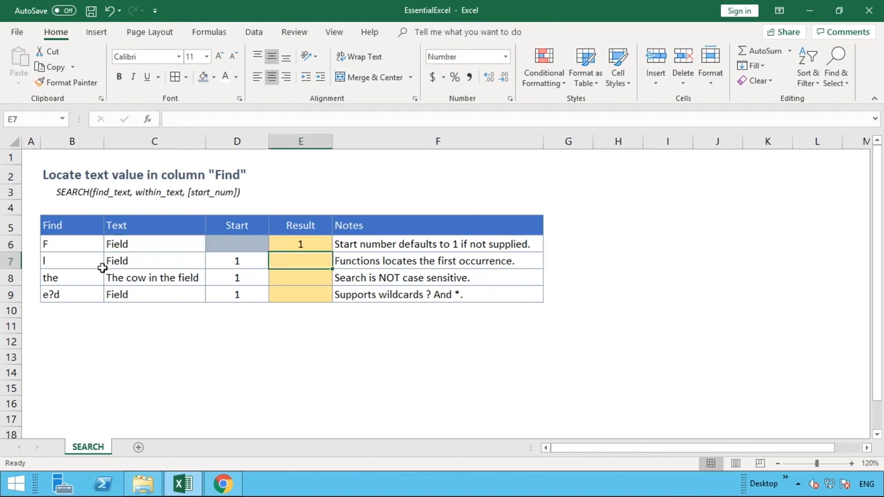
click(74, 266)
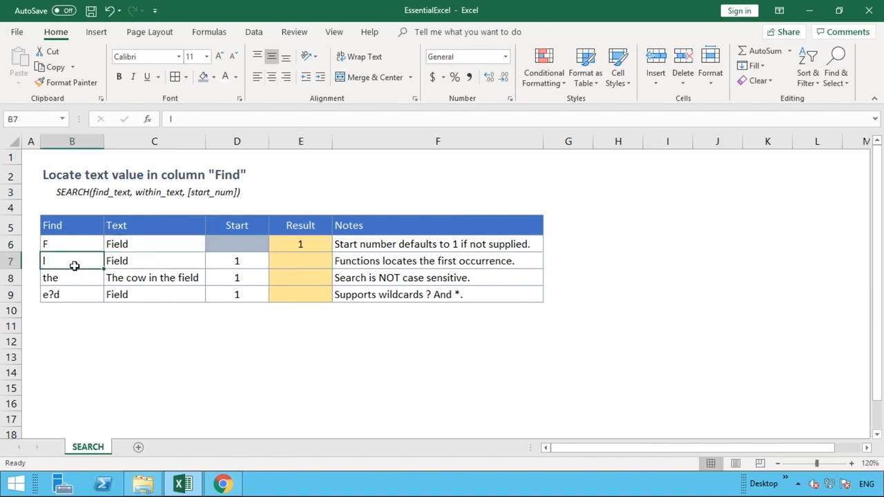
click(126, 259)
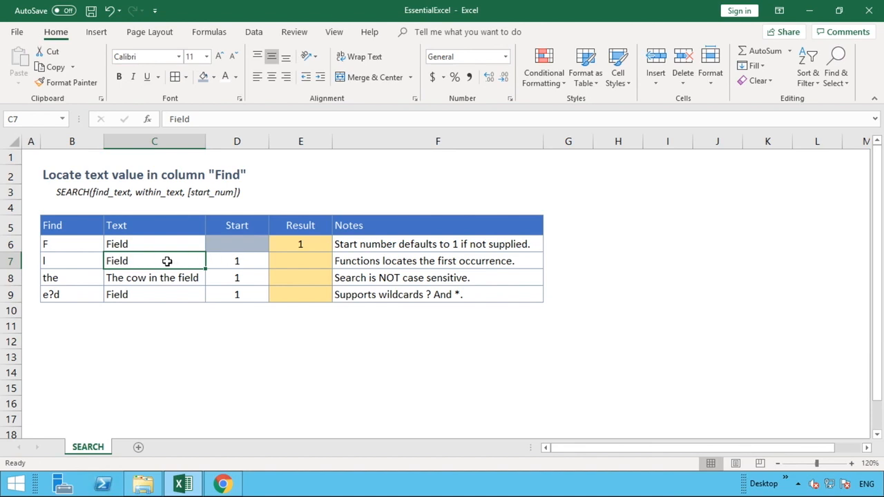
click(275, 261)
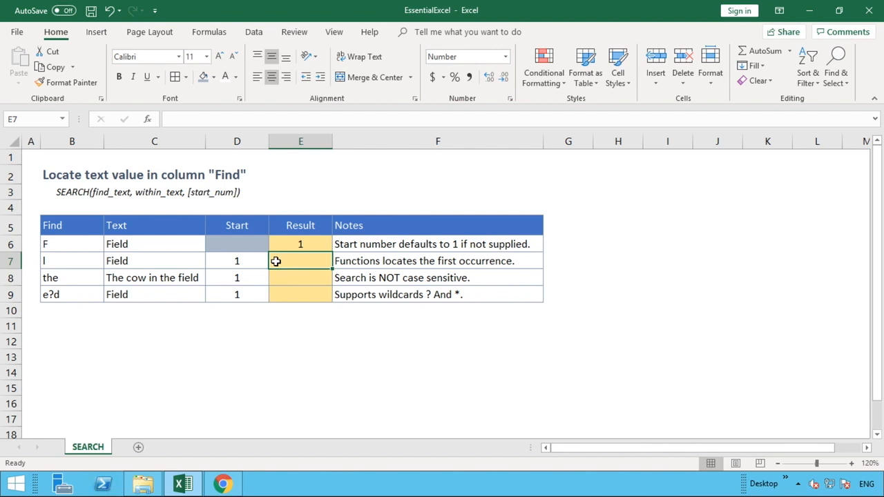
text(=SEARCH()
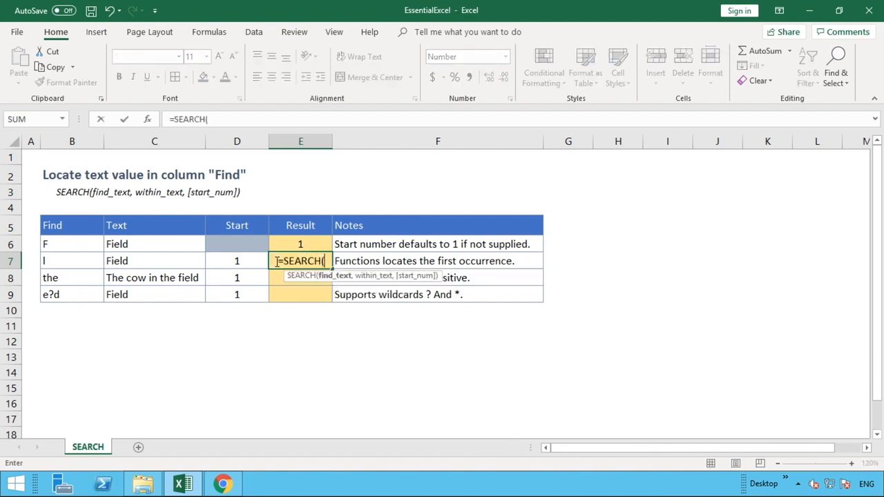
click(63, 261)
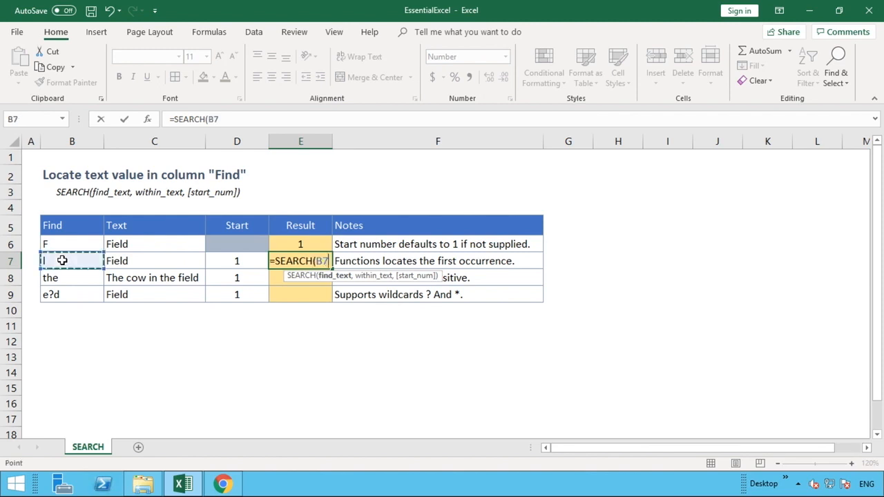
text(,)
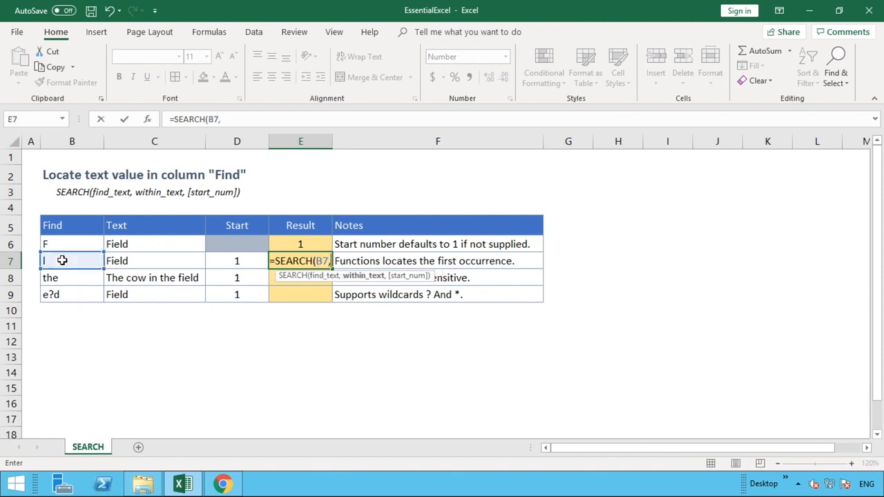
click(140, 262)
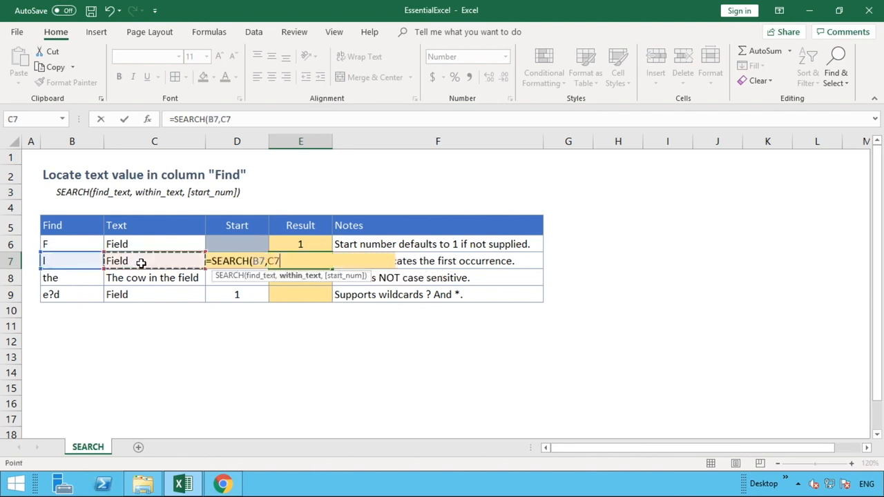
text(,)
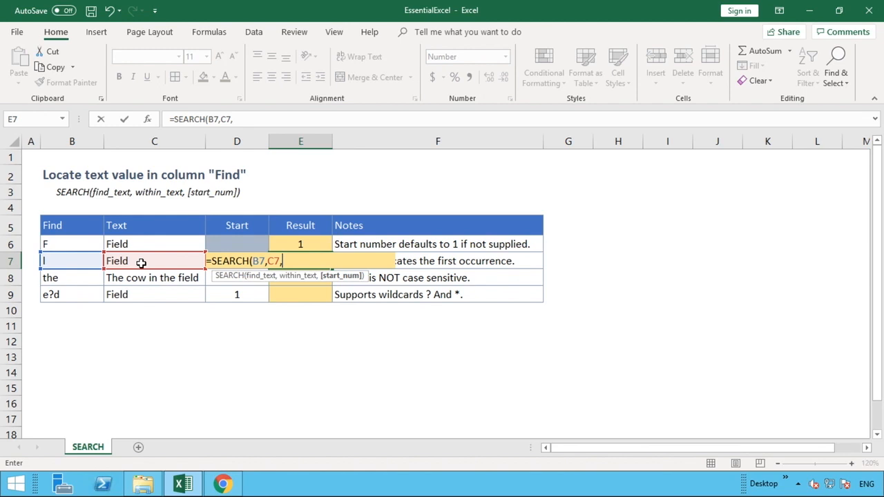
text(d7)
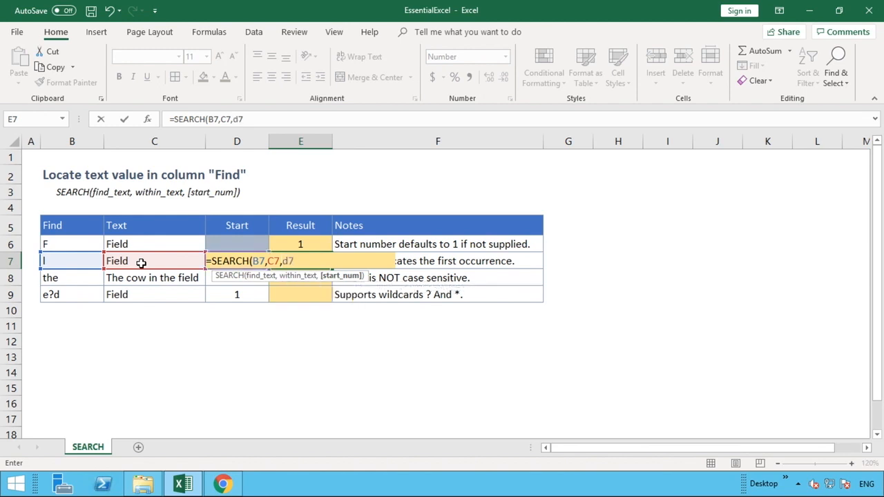
text())
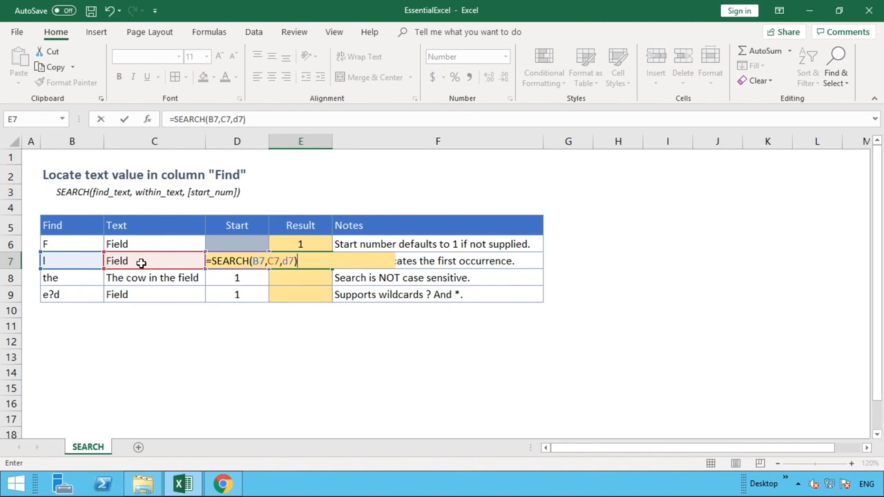
key(Return)
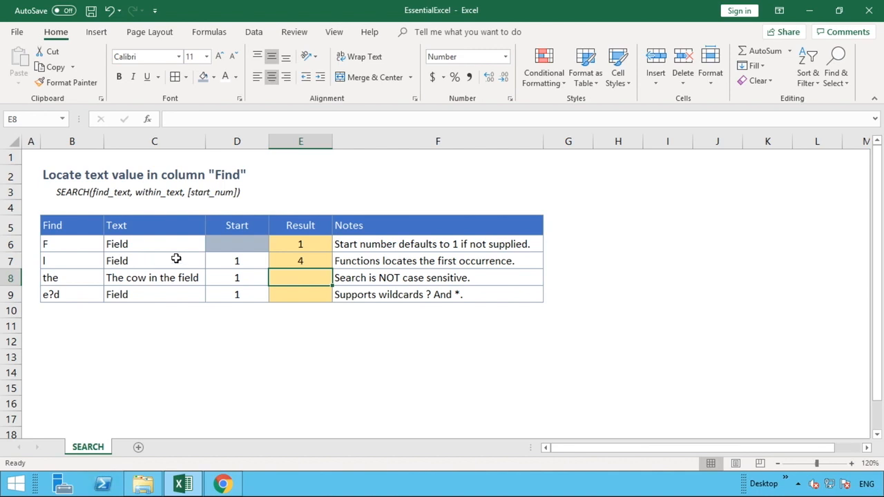
Extend the text in C7 to "Field l" so it contains a second letter l.
click(302, 258)
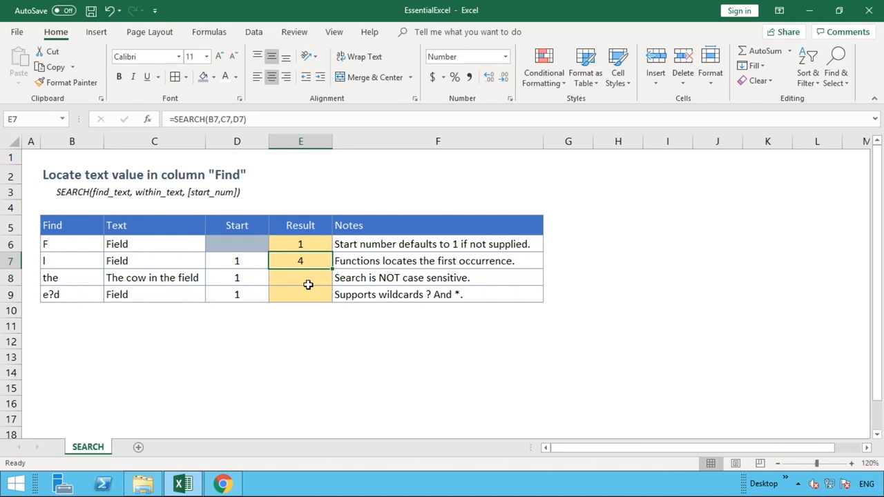
click(193, 260)
key(F2)
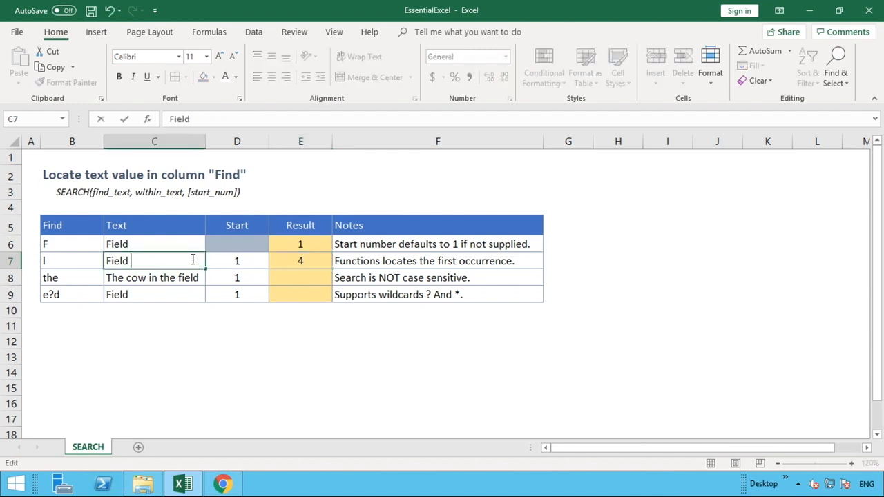
text(l)
key(Return)
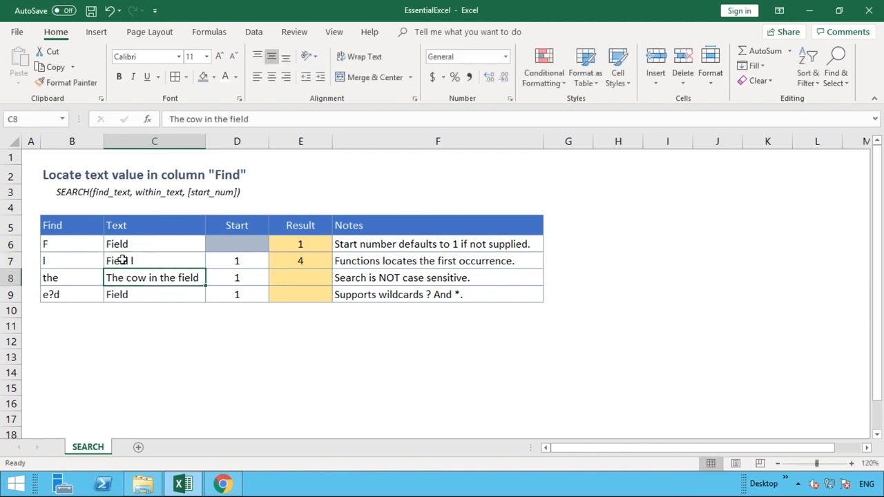
Remove the first letter l from the text in C7 so it reads "Fied l".
double_click(123, 261)
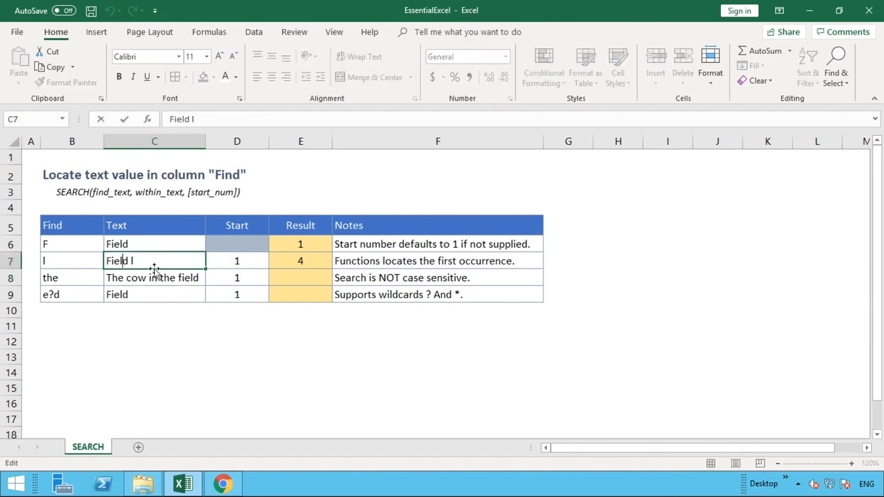
key(BackSpace)
key(Return)
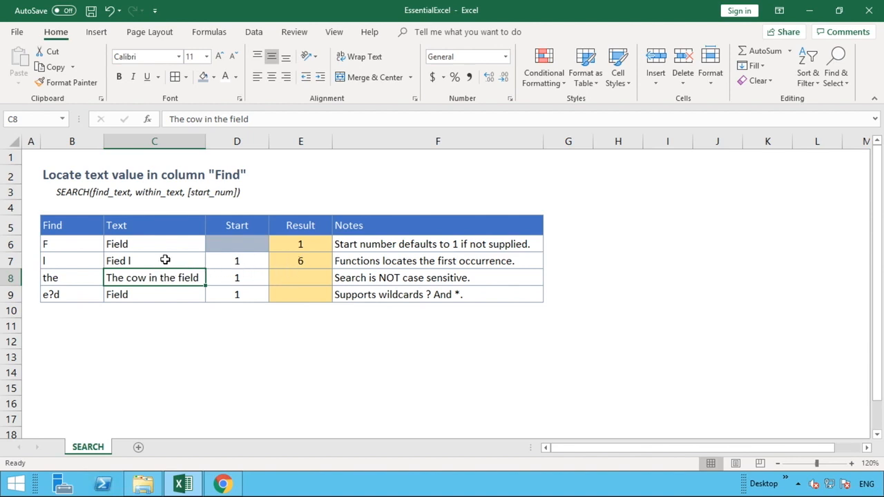
Restore the text in C7 to "Field", reinserting the missing l and removing the extra one at the end.
click(165, 260)
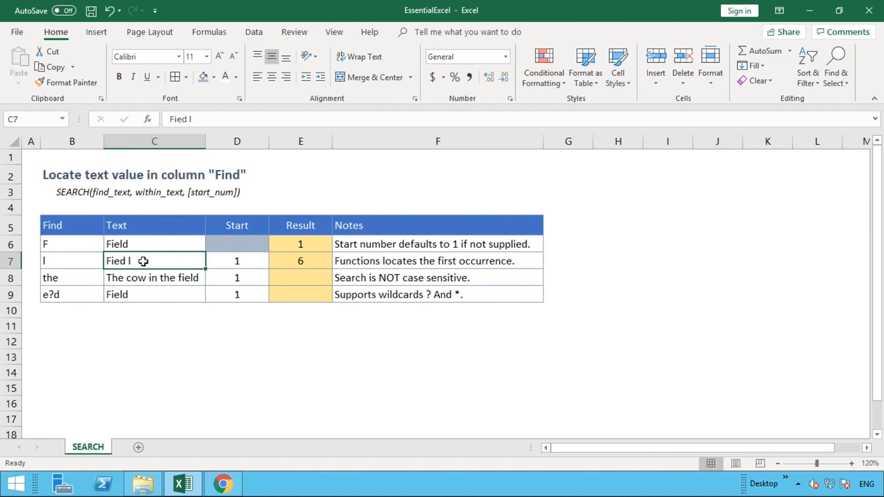
double_click(120, 260)
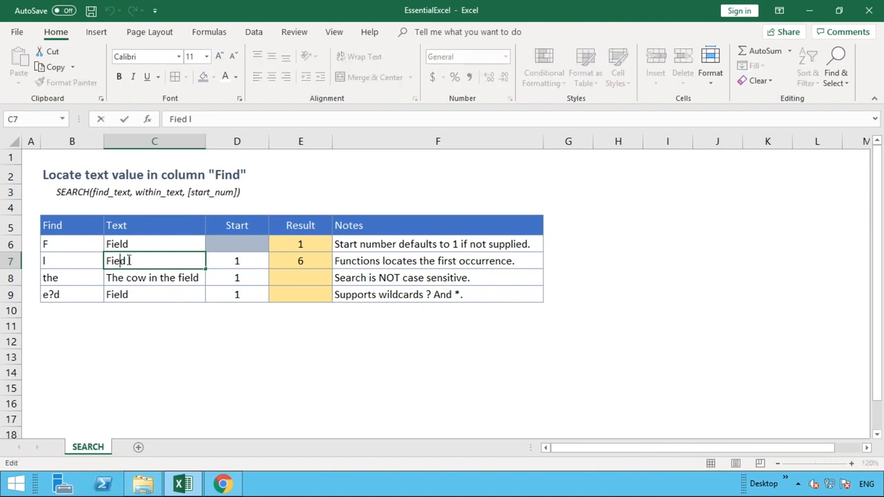
text(l)
key(BackSpace)
key(BackSpace)
key(Return)
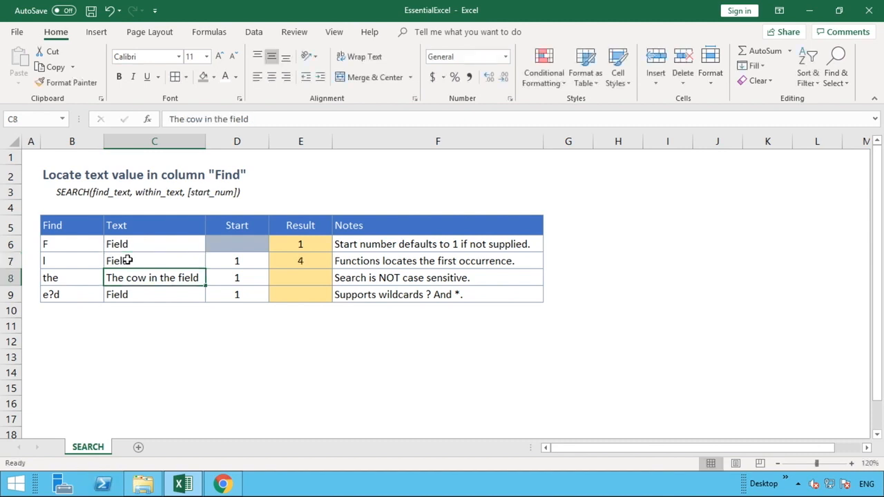
Enter the formula =SEARCH(B8,C8,D8) in Result cell E8 to locate "the" within its text.
click(290, 279)
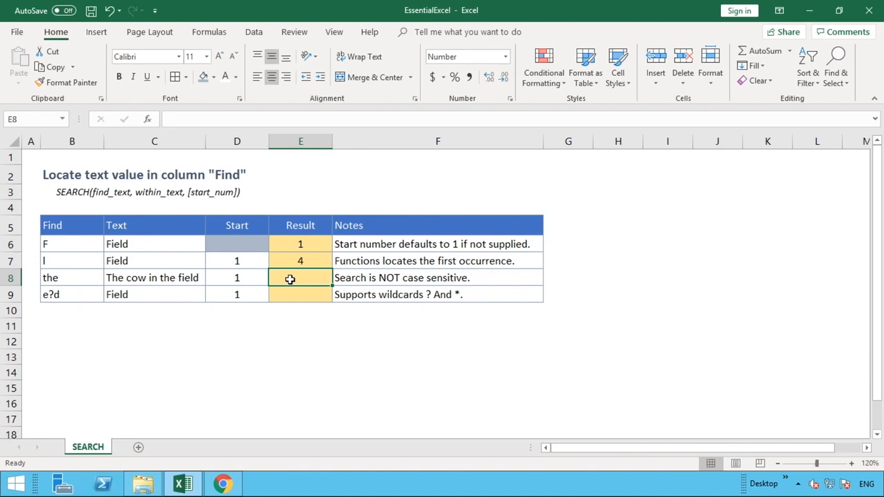
text(=)
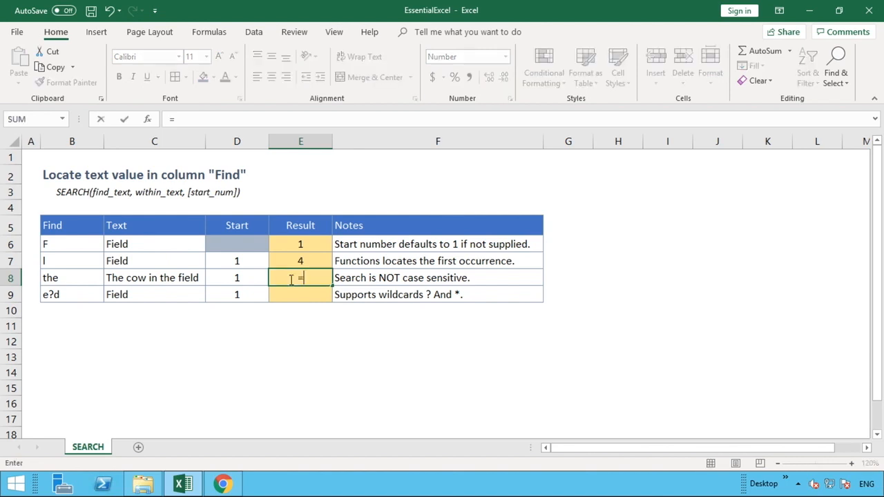
text(SEARCH()
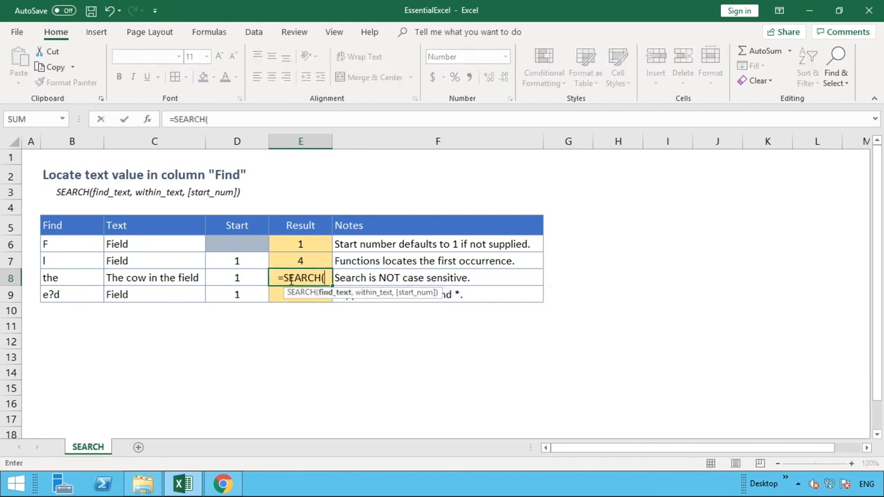
click(73, 276)
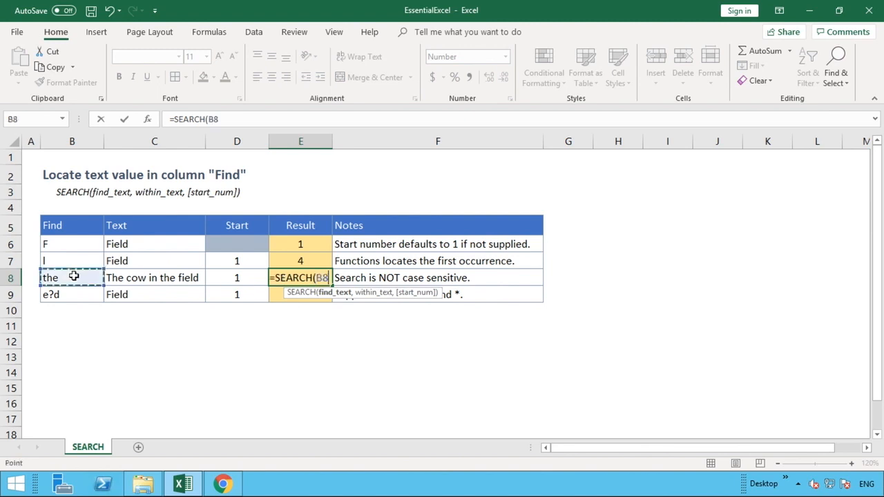
text(,)
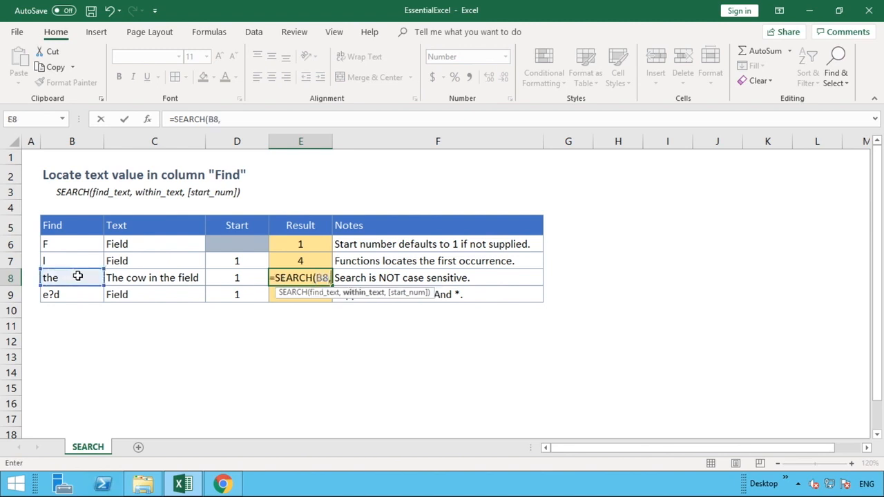
click(147, 278)
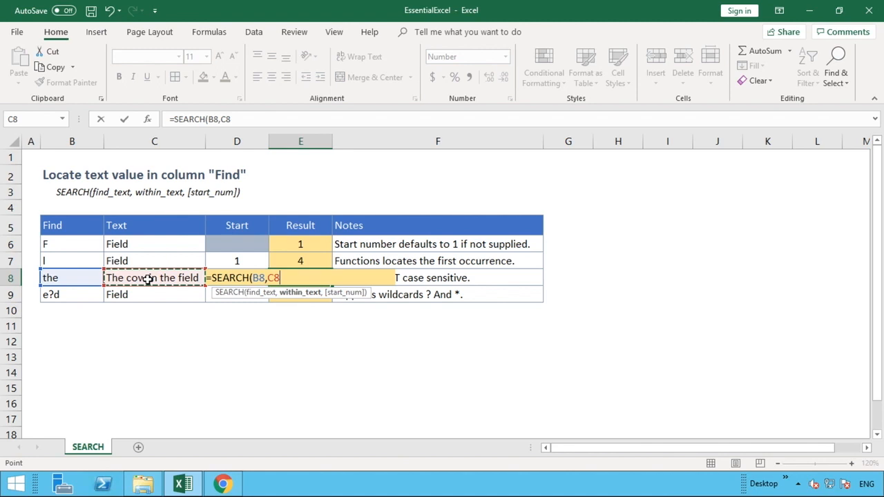
text(,)
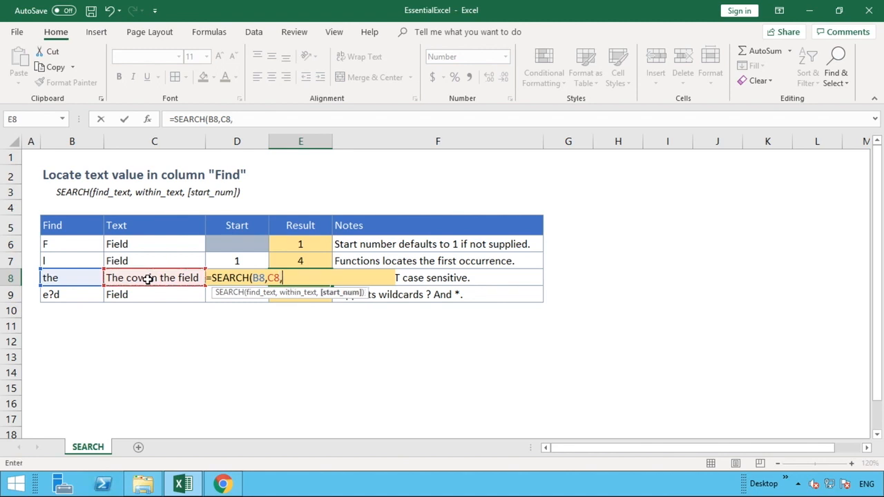
text(d8)
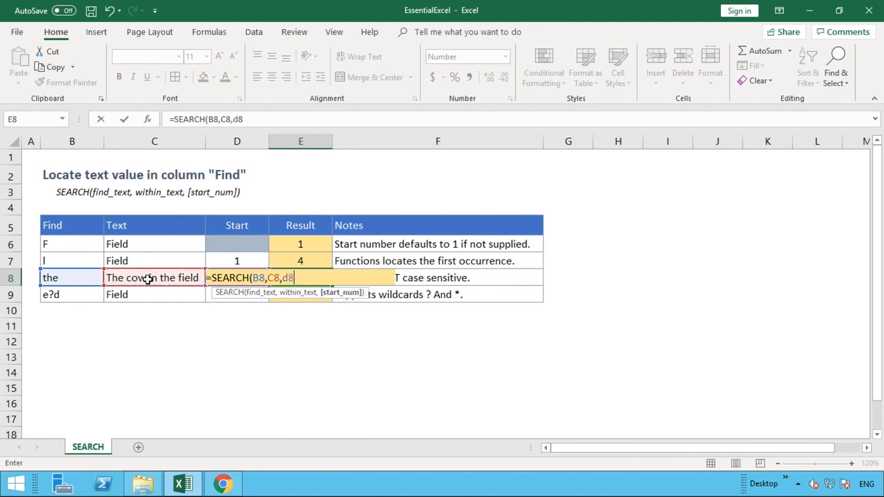
text())
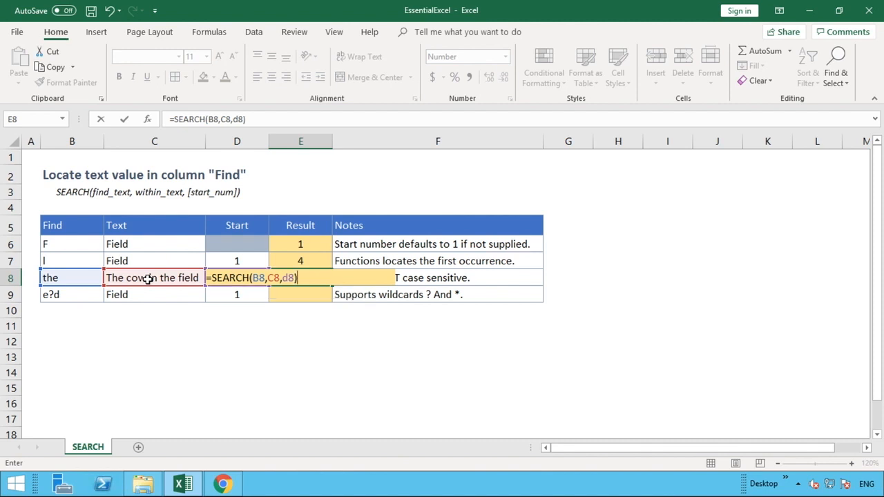
key(Return)
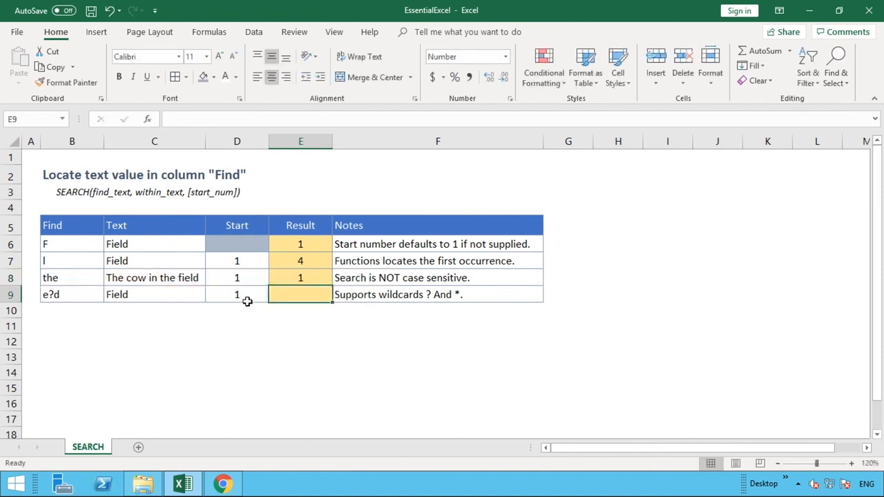
Examine the formula in E8 against its Find value and text, and the wildcard Find value and text in row 9.
click(312, 278)
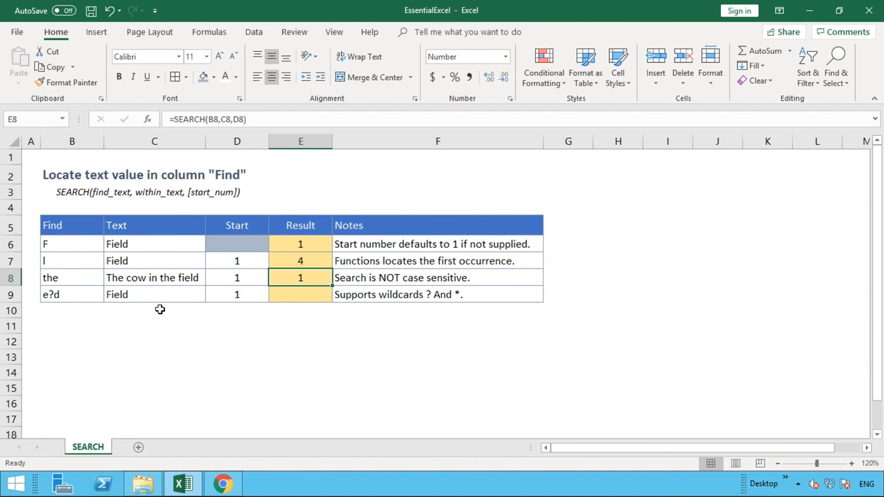
click(73, 279)
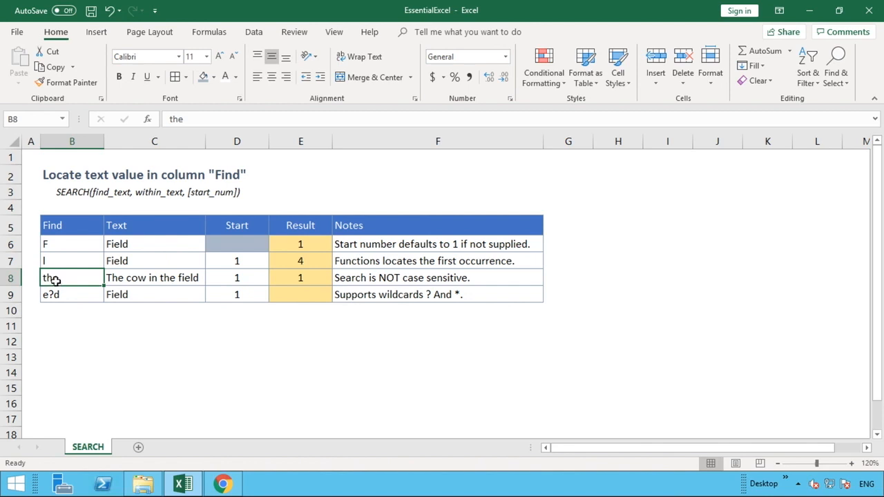
click(110, 281)
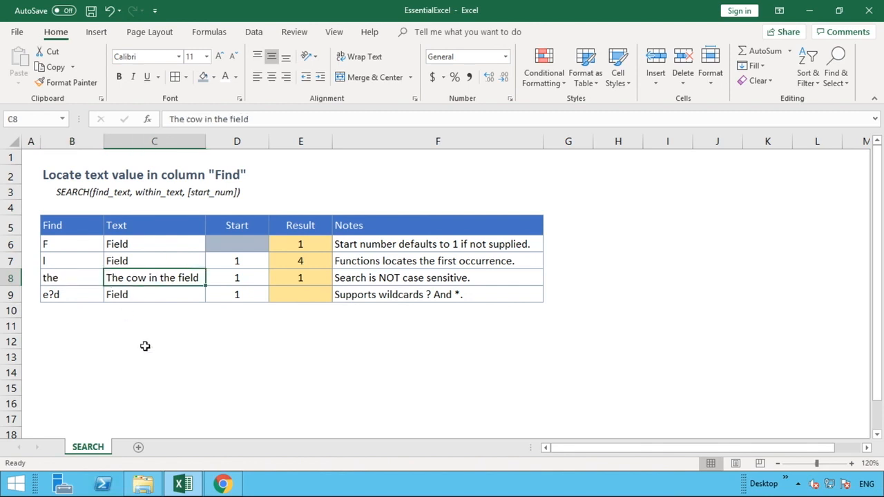
key(Down)
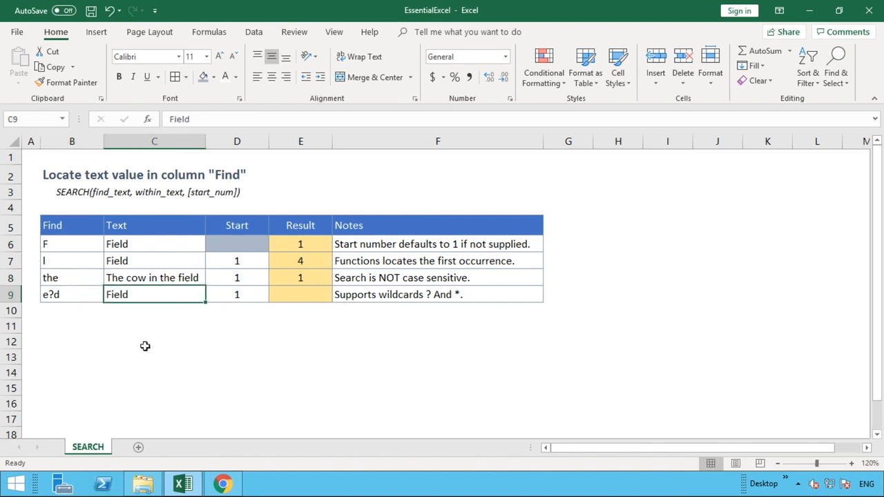
click(133, 275)
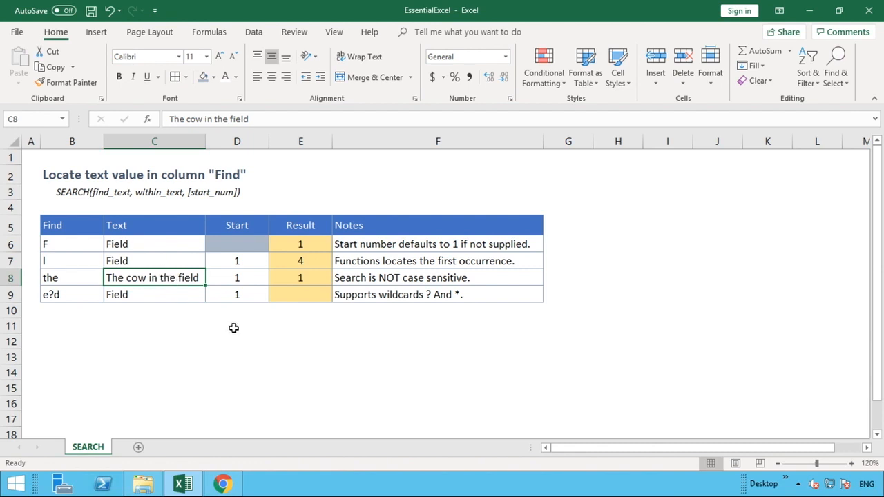
click(164, 295)
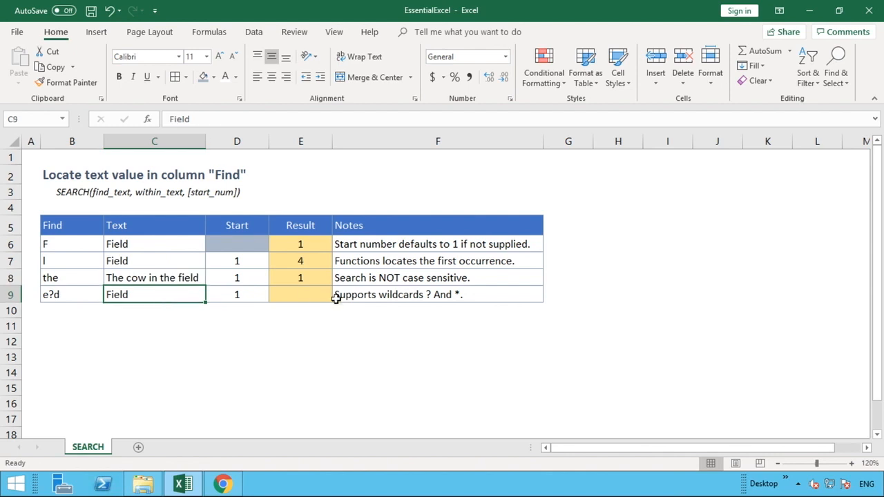
click(316, 293)
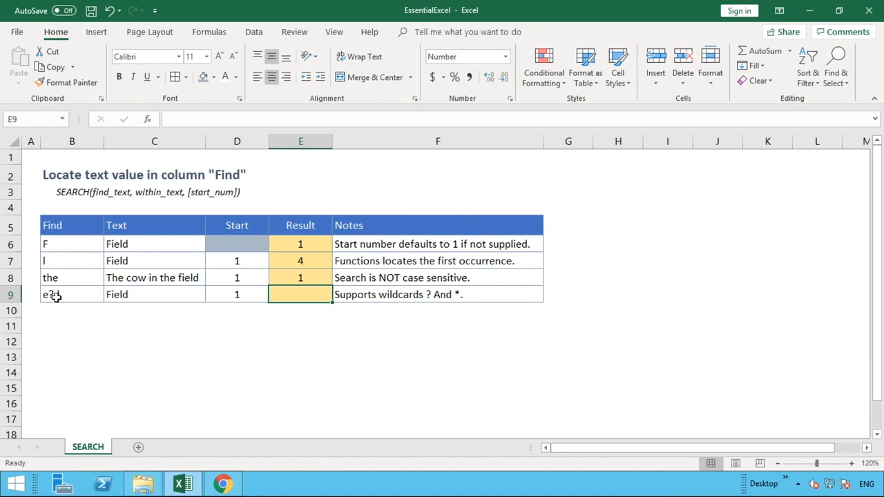
click(61, 297)
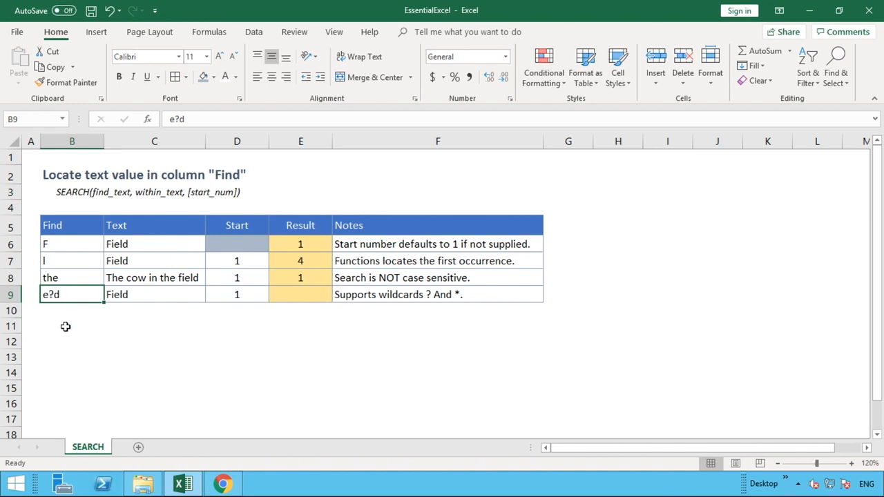
Enter the formula =SEARCH(B9,C9,D9) in Result cell E9 for the wildcard Find value, and check its result.
click(296, 297)
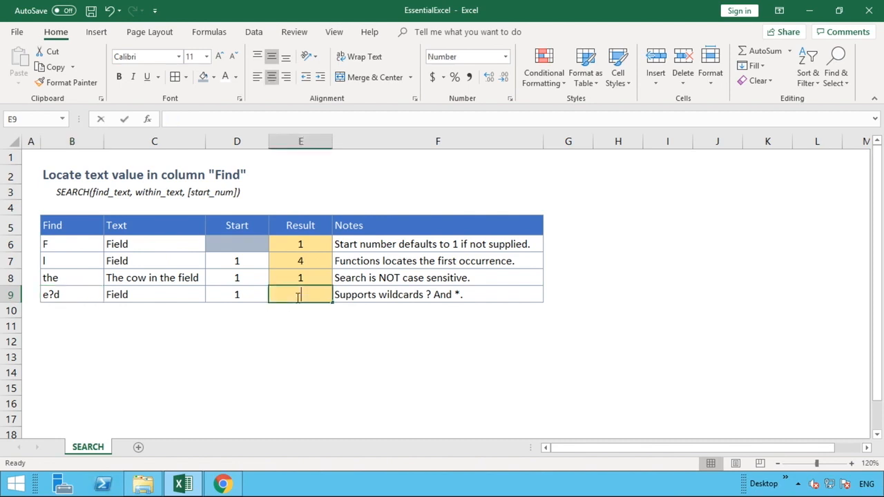
text(=SEARCH)
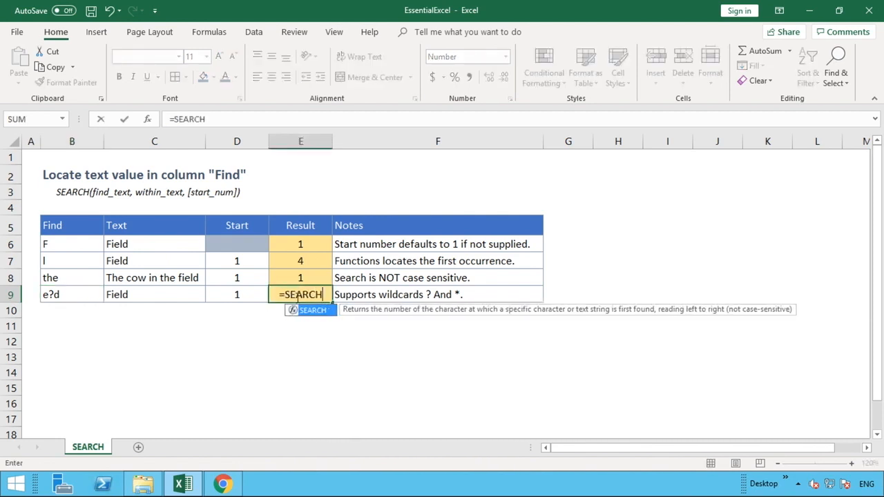
text(()
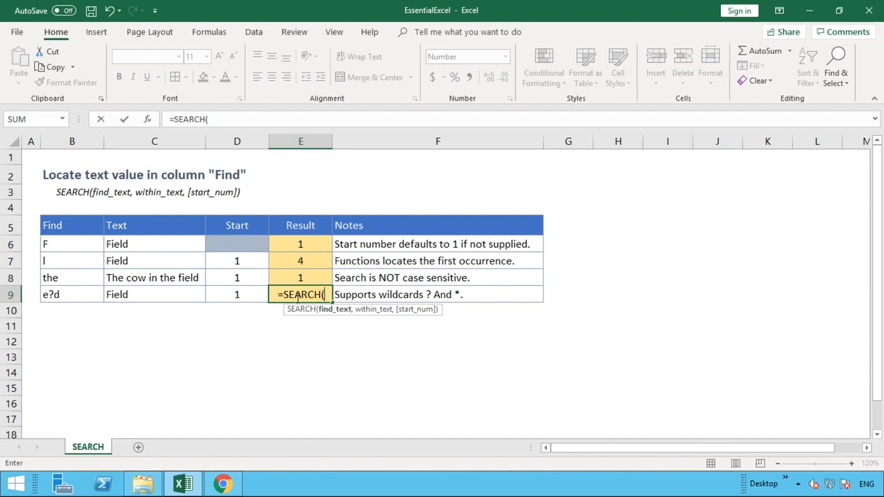
click(80, 296)
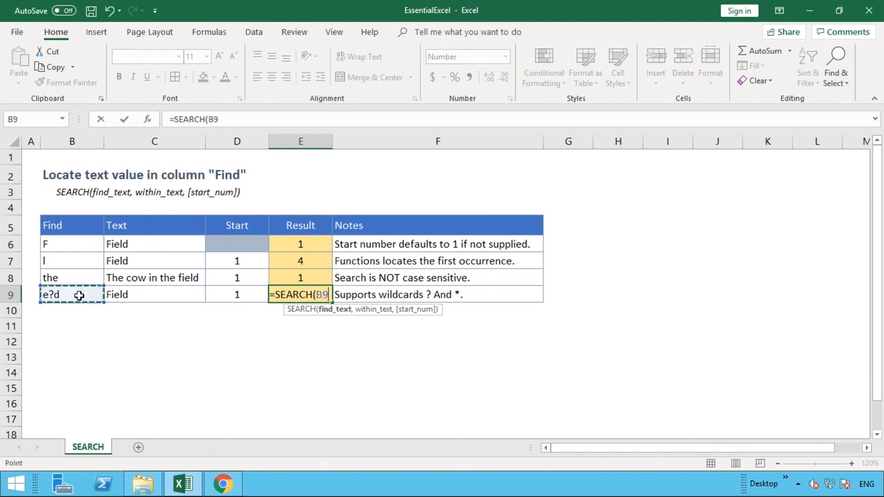
text(,)
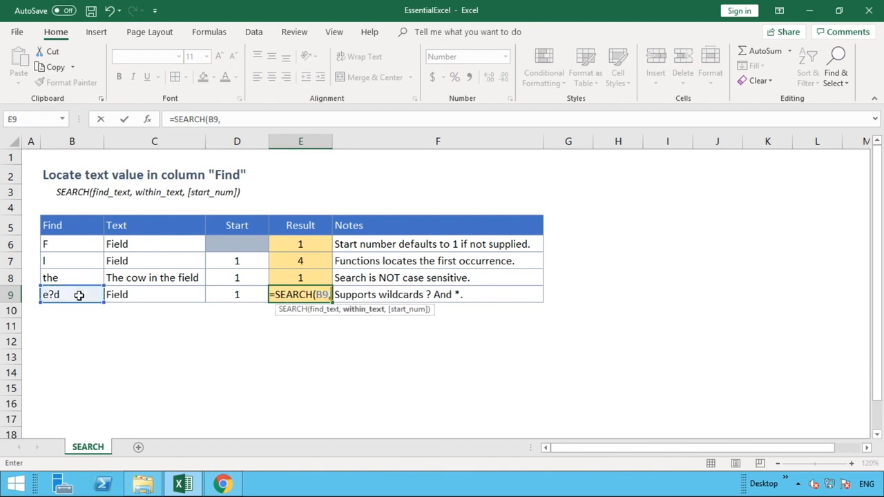
click(139, 295)
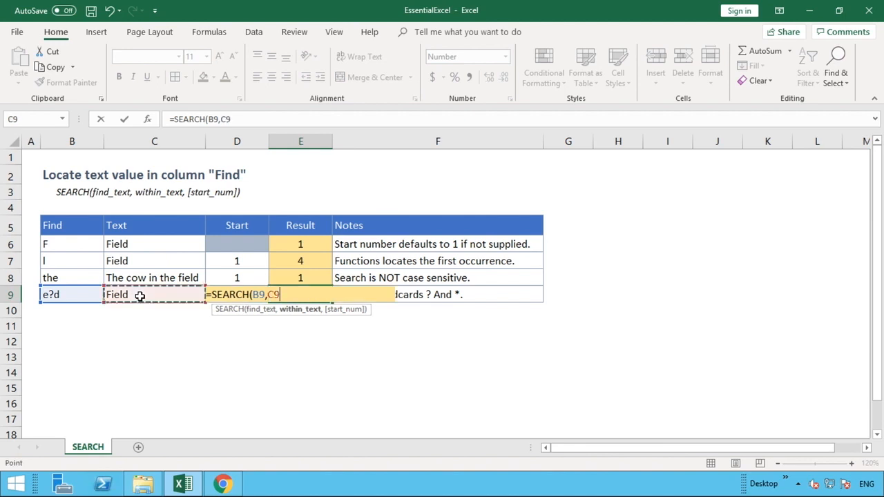
text(,)
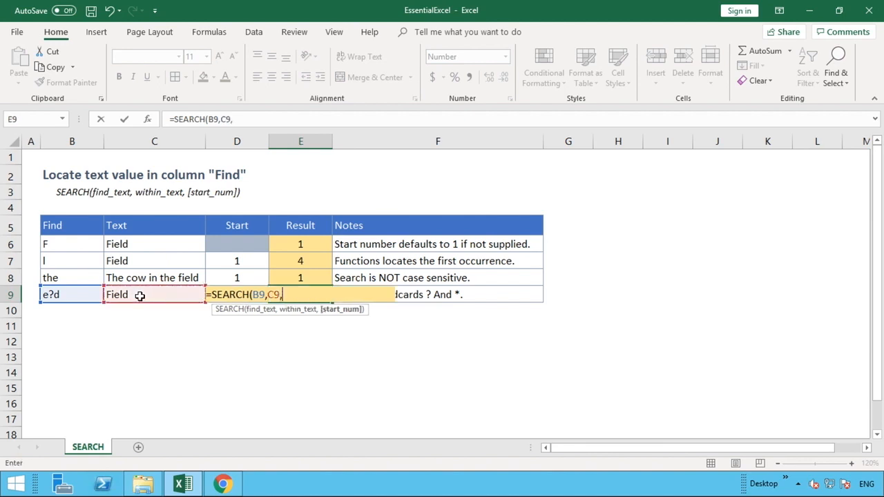
text(d9))
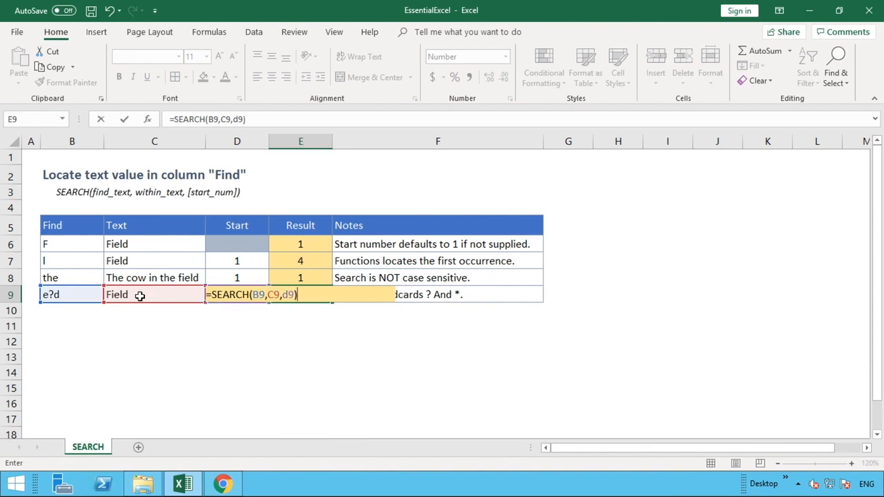
key(Return)
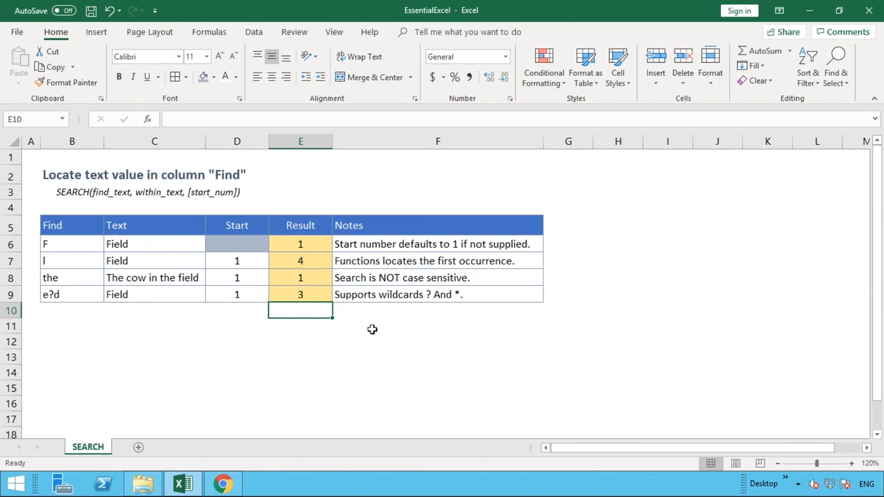
click(319, 293)
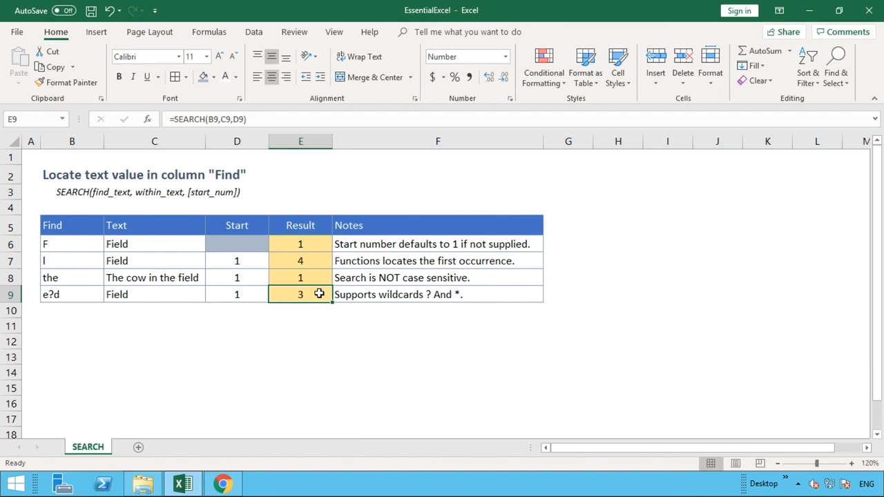
Replace the wildcard Find value in B9 with F*d and check the result in E9.
click(78, 293)
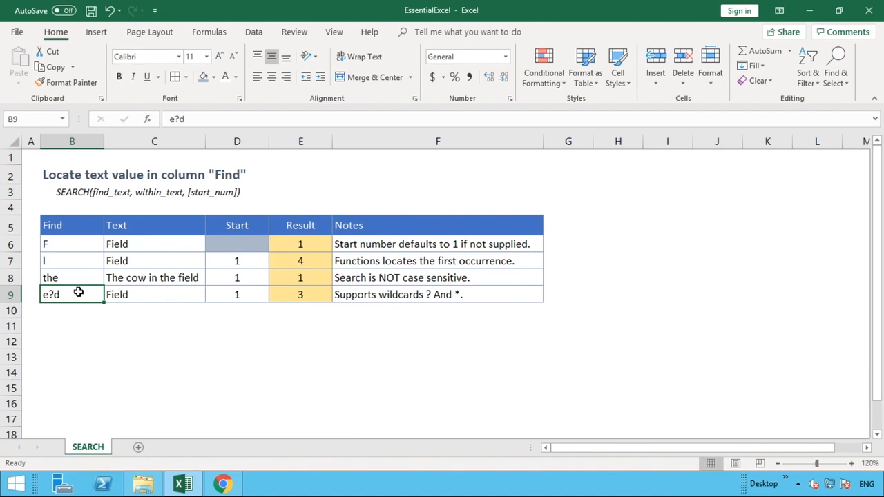
text(F*)
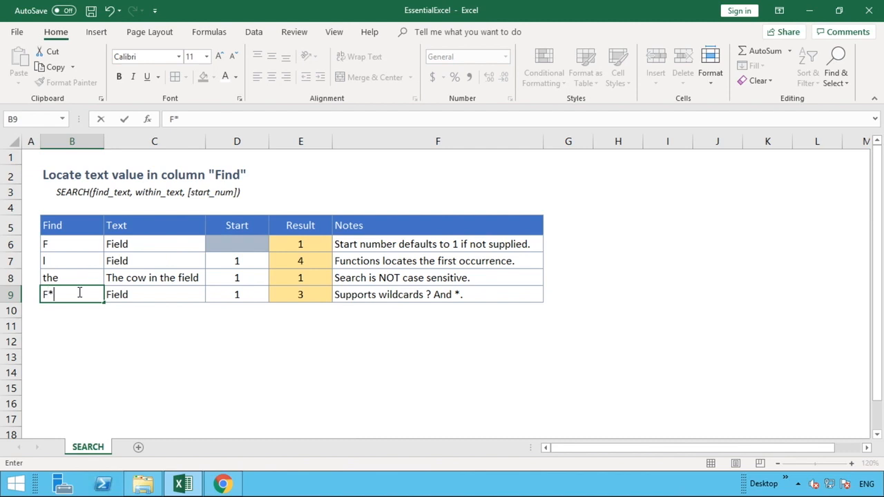
text(D)
key(BackSpace)
text(d)
key(Return)
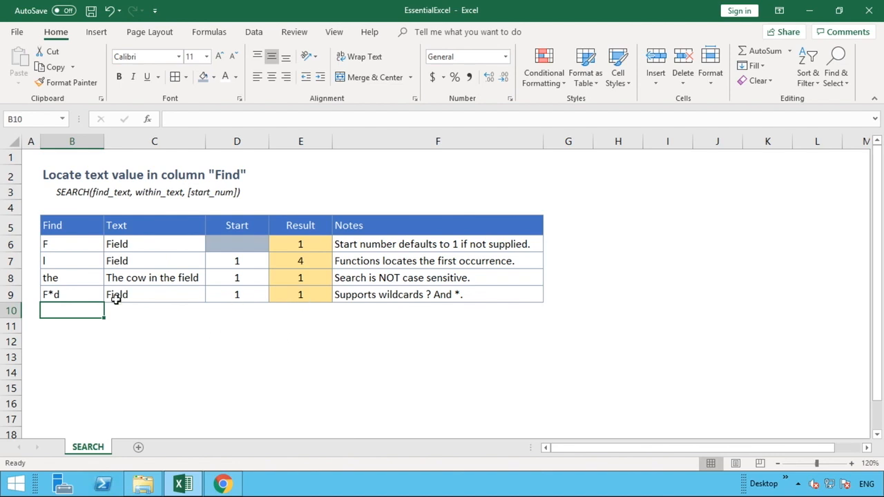
click(321, 298)
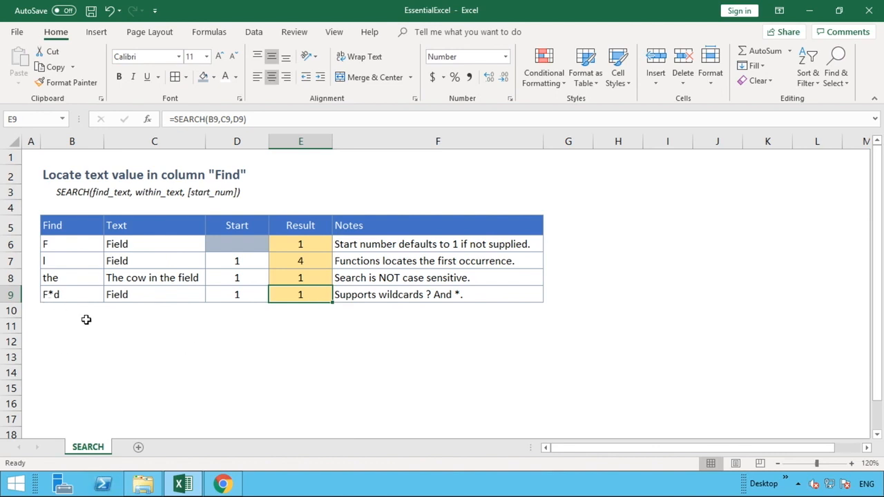
Change the first letter of the Find value in B9 so it reads i*d, and check the result in E9.
double_click(45, 293)
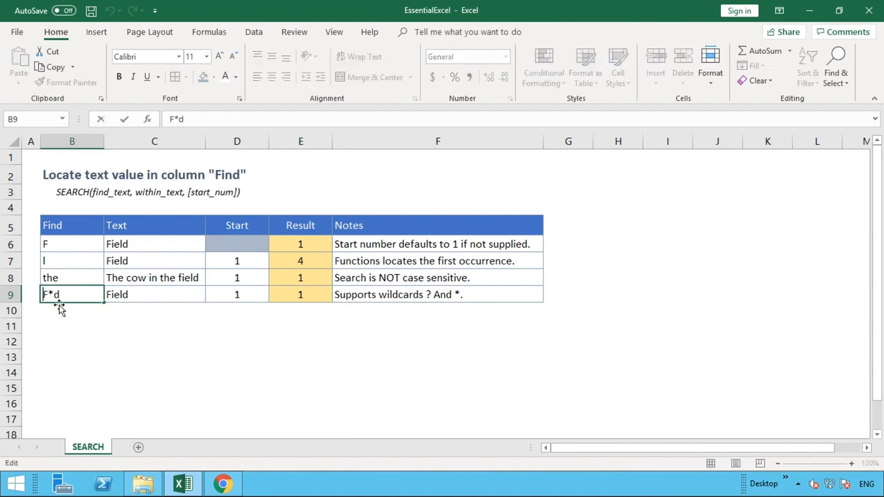
key(BackSpace)
text(i)
key(Return)
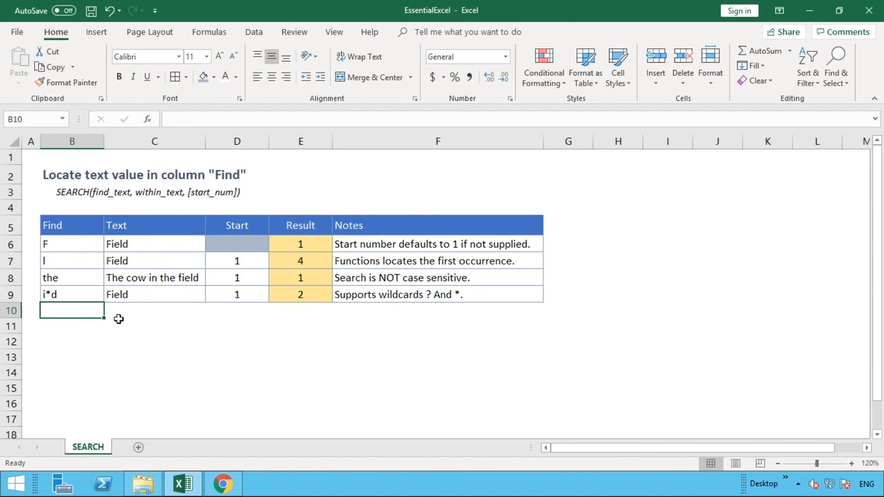
click(297, 296)
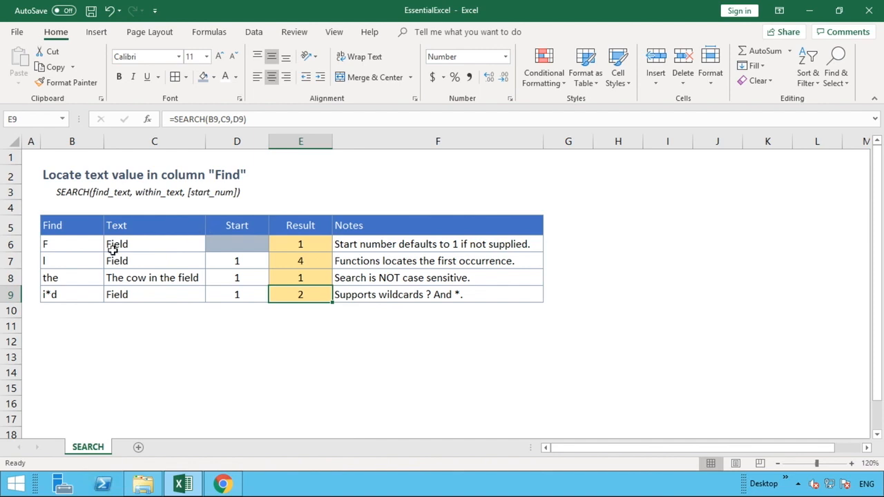
Delete the leading letter of the Find value in B9 so it reads *d, and check the result in E9.
double_click(47, 294)
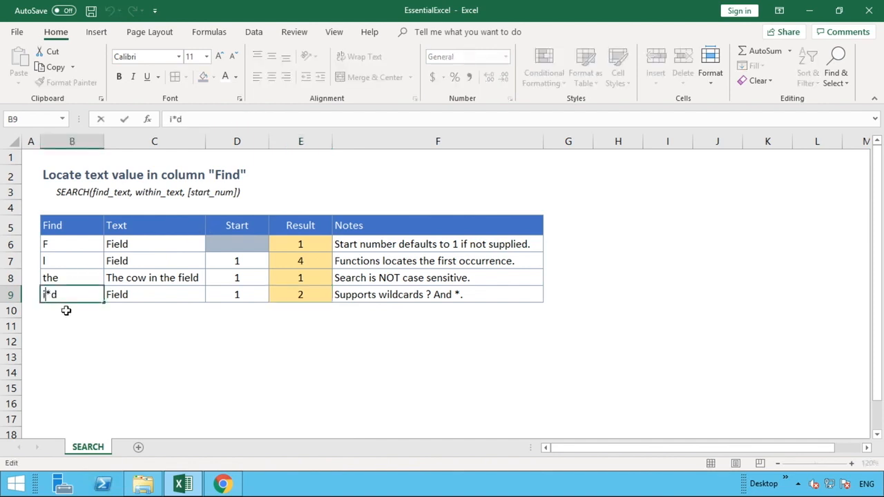
key(BackSpace)
key(Return)
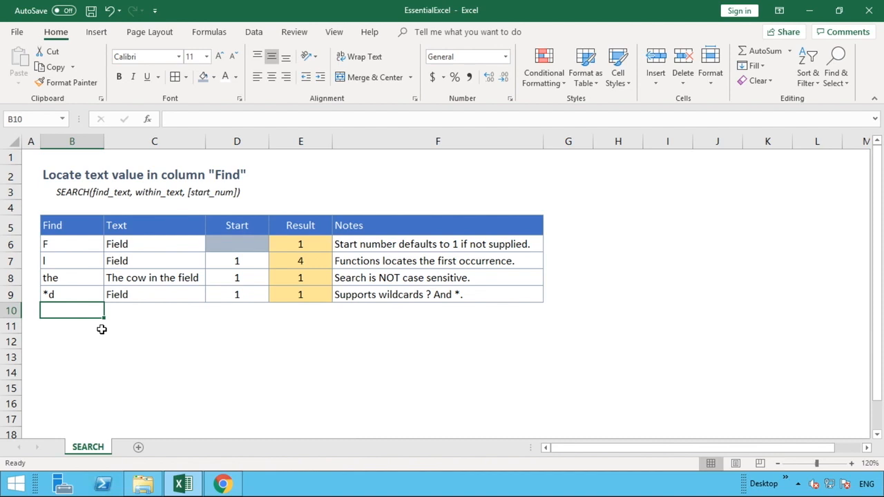
Review the sheet title in row 2, and the case-insensitive example in row 8 with its text in C8.
click(233, 176)
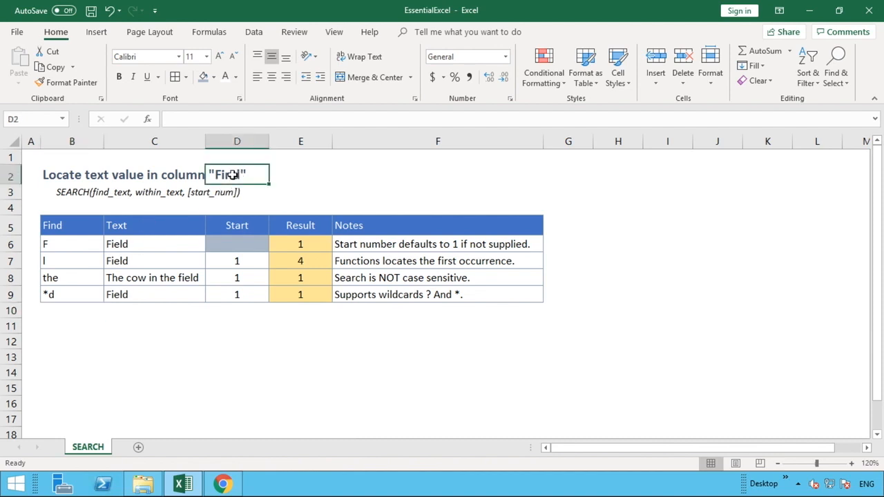
click(198, 176)
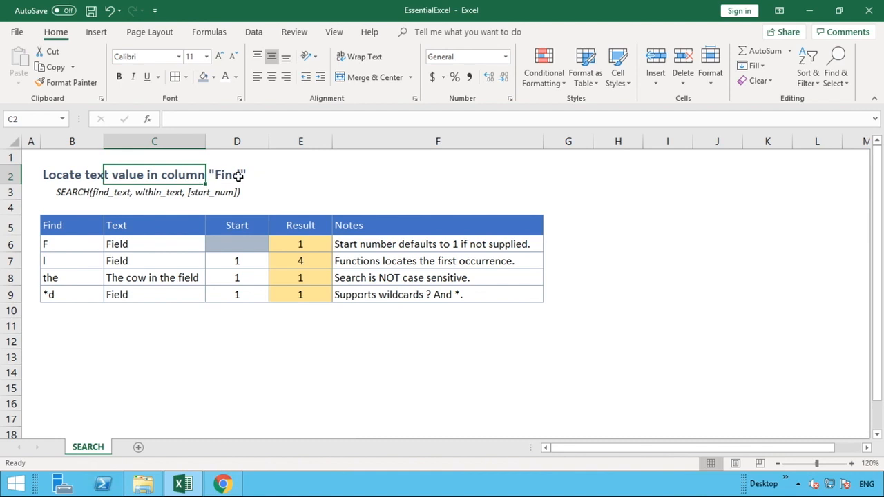
click(76, 176)
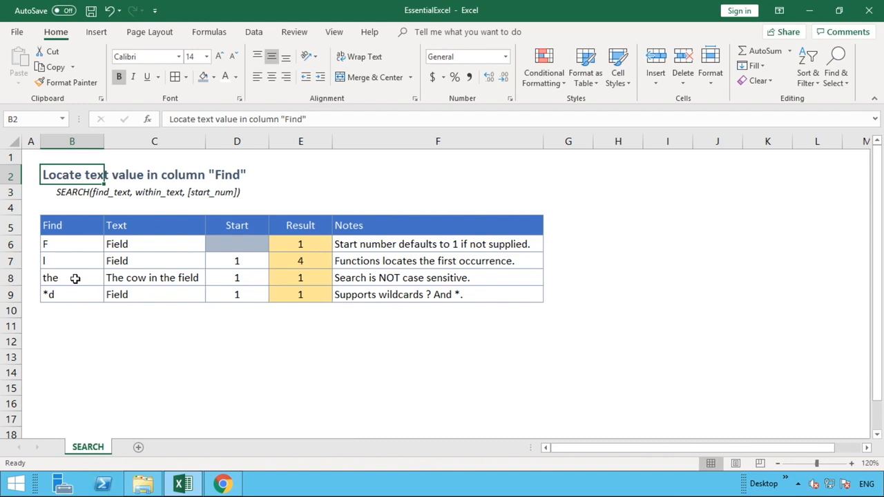
click(14, 278)
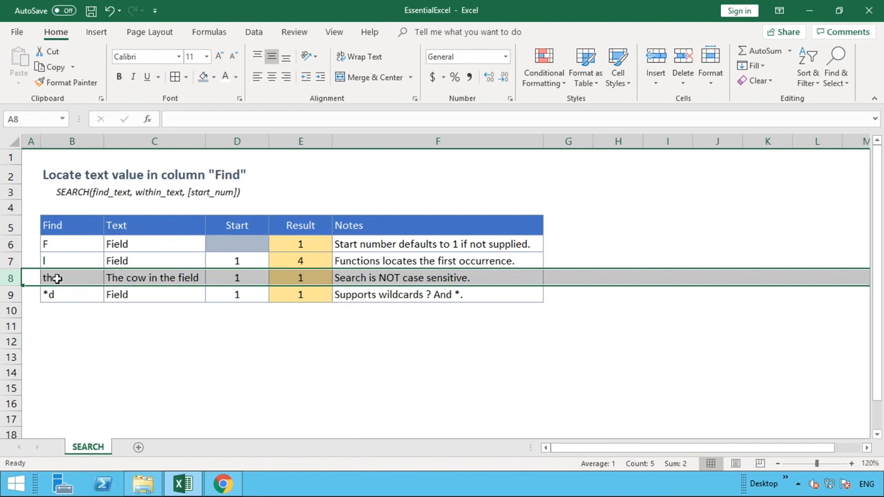
click(165, 277)
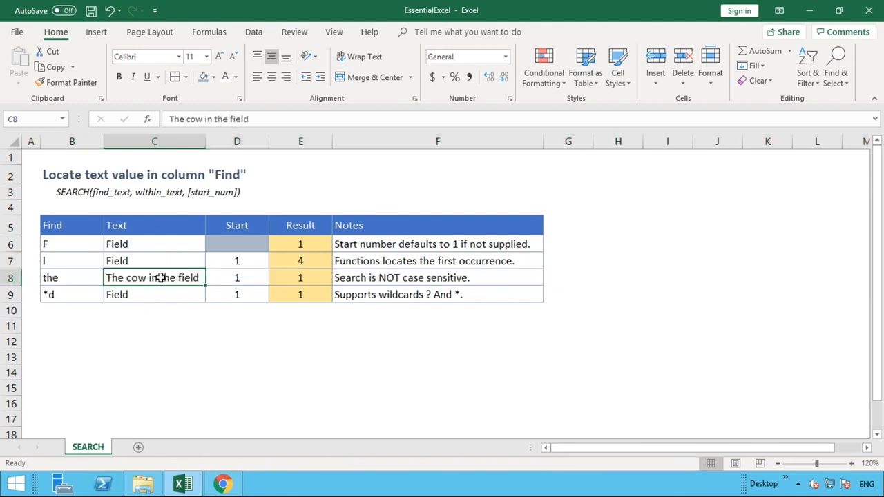